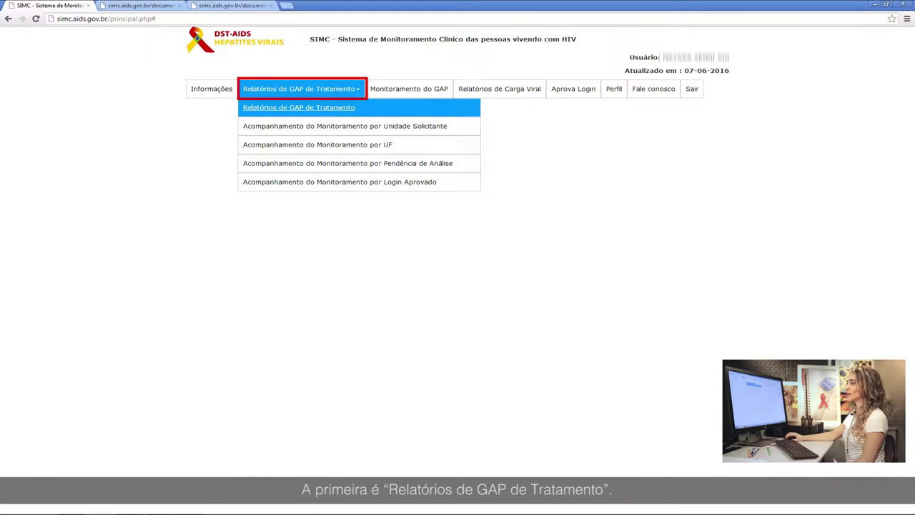
Open the Relatórios de GAP de Tratamento form and select the São Luís municipal DST/AIDS coordination as the institution
click(299, 107)
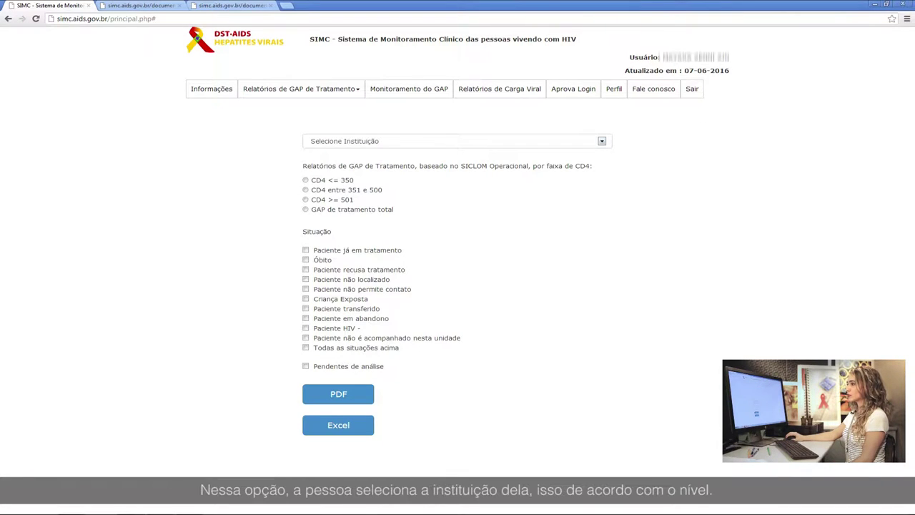
click(602, 140)
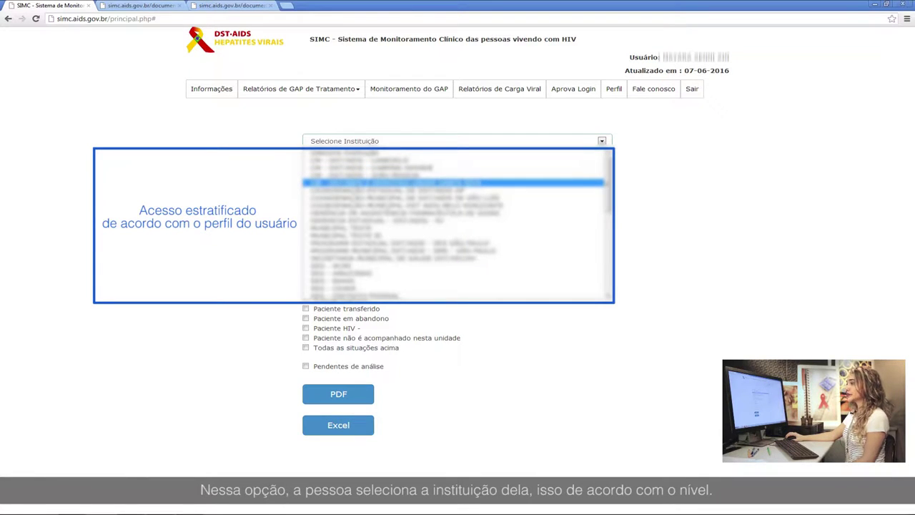
drag(608, 178, 608, 243)
scroll(457, 225, up, 5)
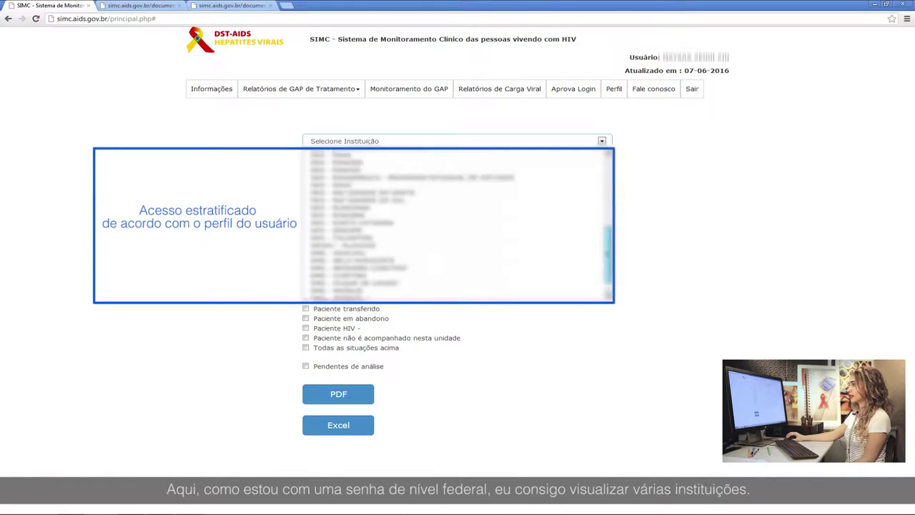
scroll(457, 225, up, 1)
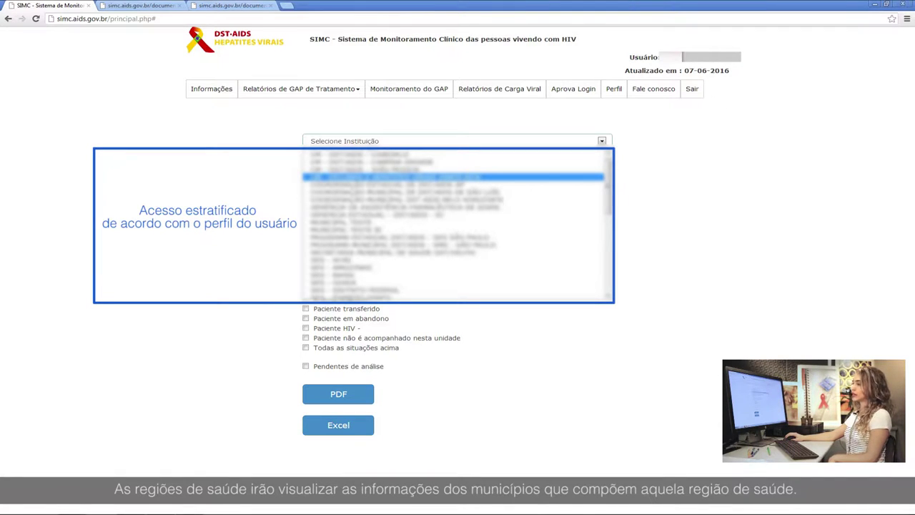
key(Down)
key(Down)
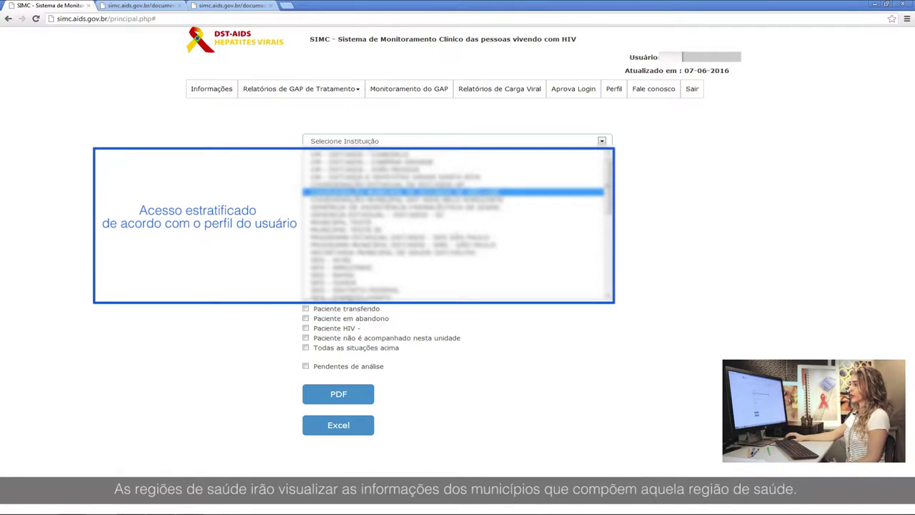
key(Up)
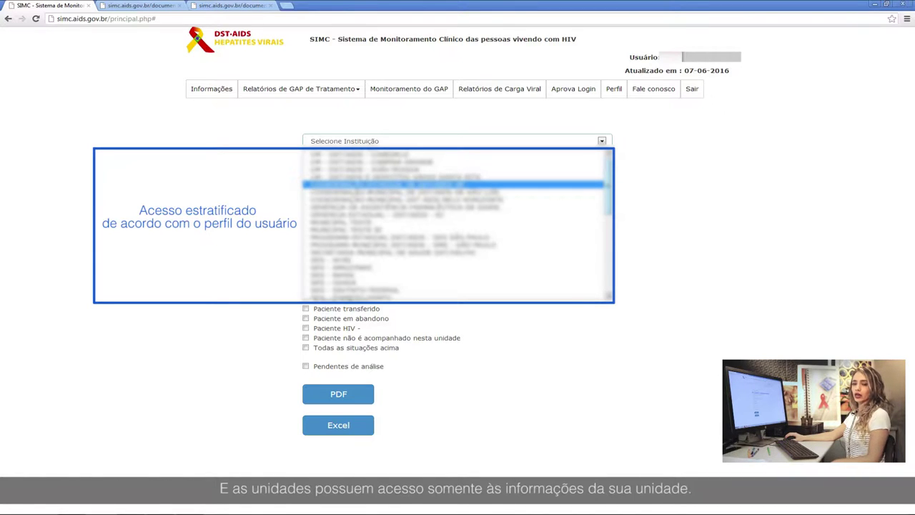
key(Up)
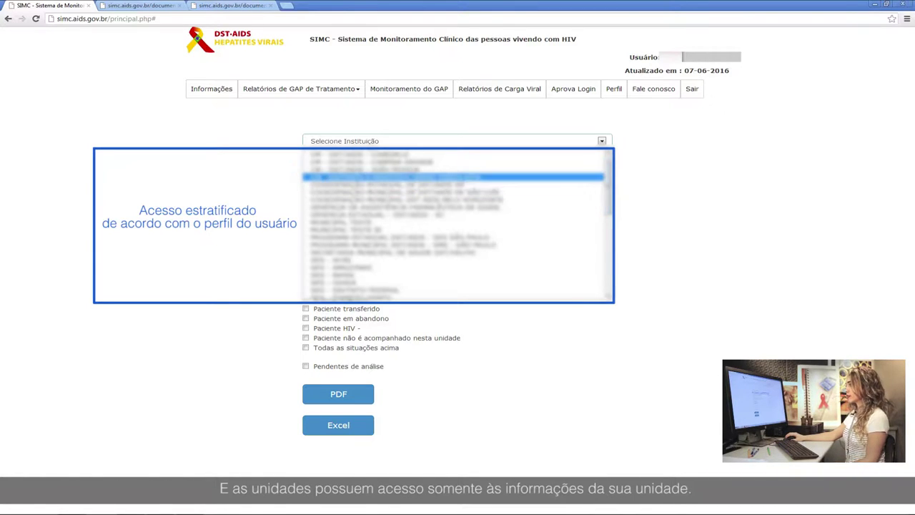
key(Down)
key(Down)
key(Down)
key(Up)
key(Return)
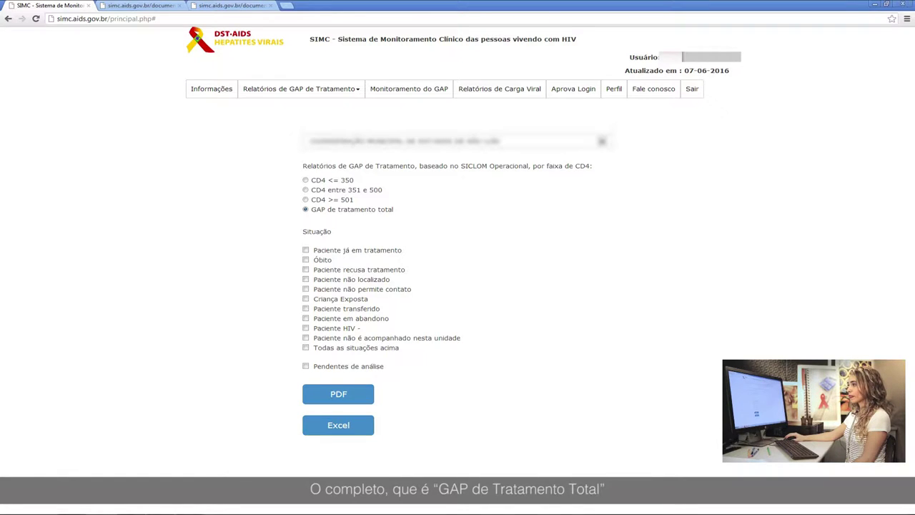
Export the GAP de tratamento total report to Excel and open the downloaded spreadsheet, accepting the file format mismatch
click(338, 425)
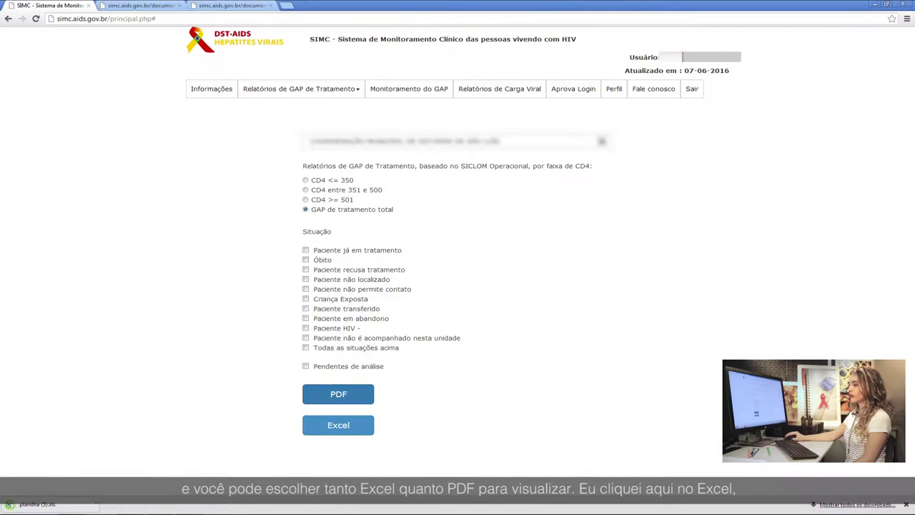
click(37, 504)
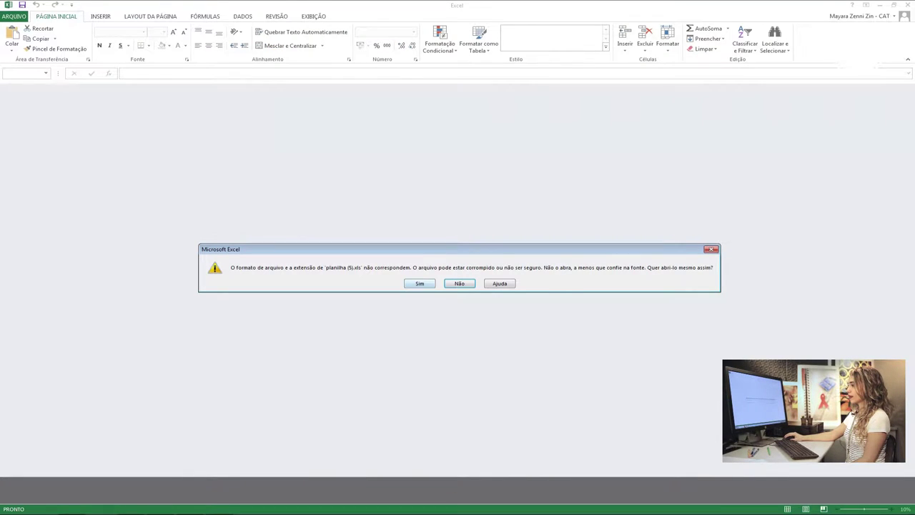
click(419, 283)
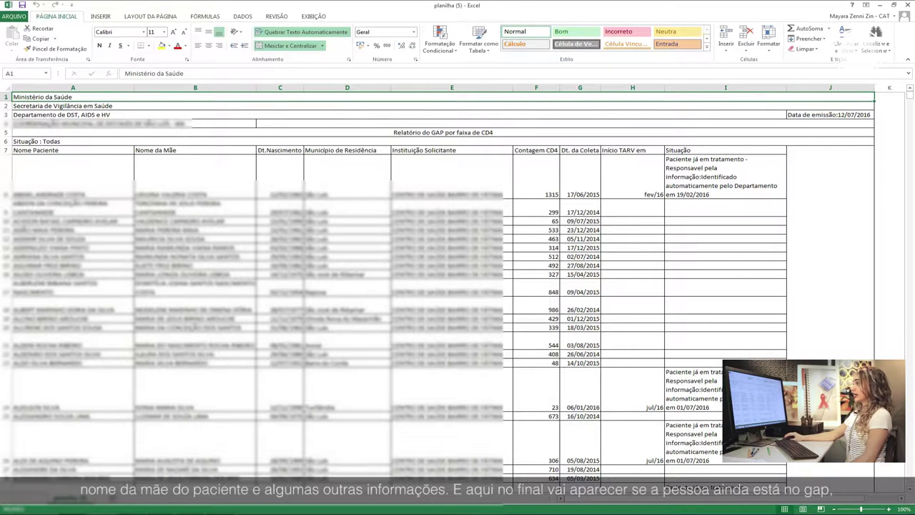
Examine the first patient's Início TARV and Situação entries and the CD4 count column in the GAP report
click(633, 177)
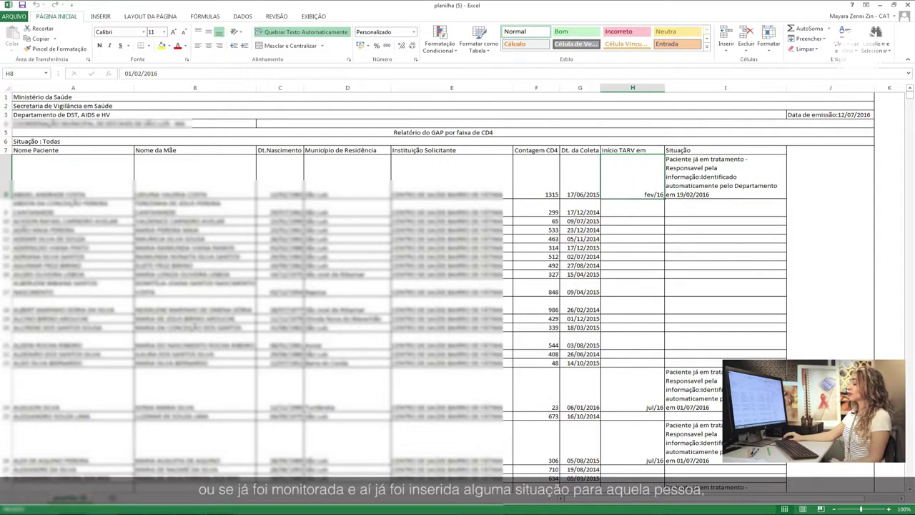
click(725, 177)
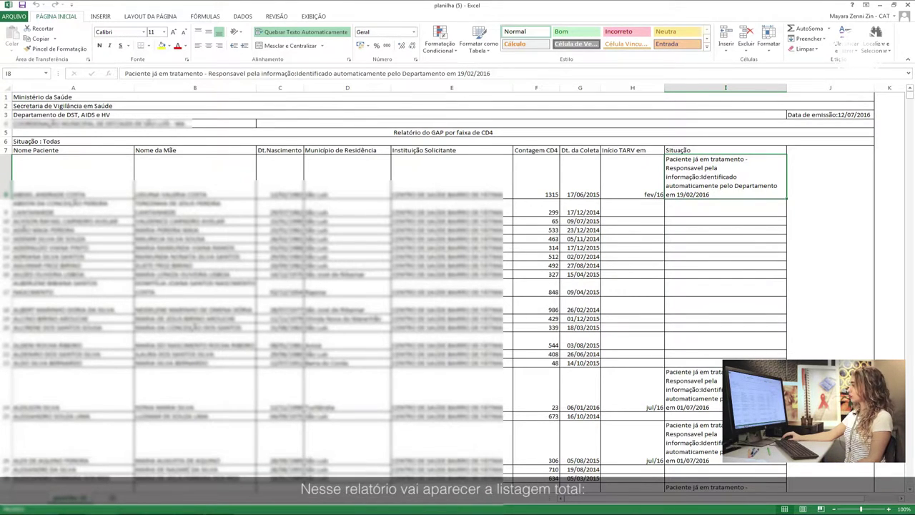
click(536, 208)
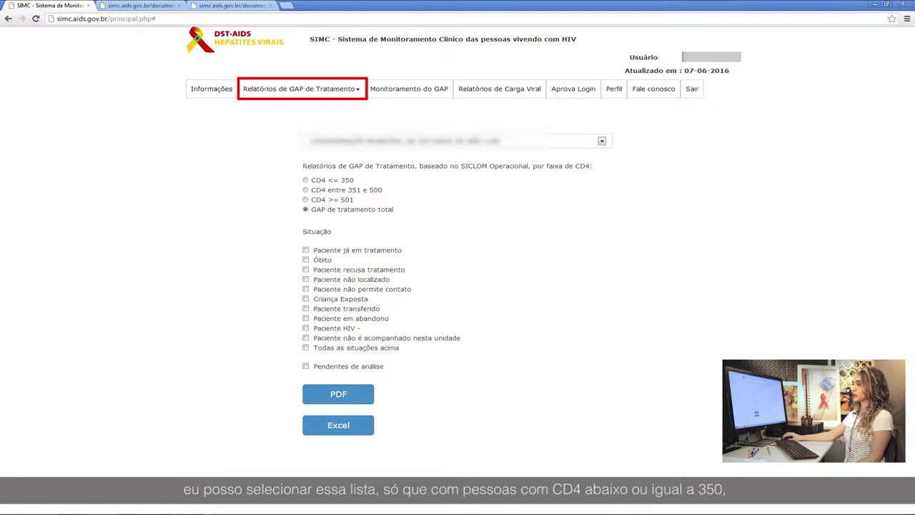
Try filtering the GAP report by CD4 <= 350 and by situations such as Óbito, Paciente recusa tratamento and Criança Exposta
click(306, 180)
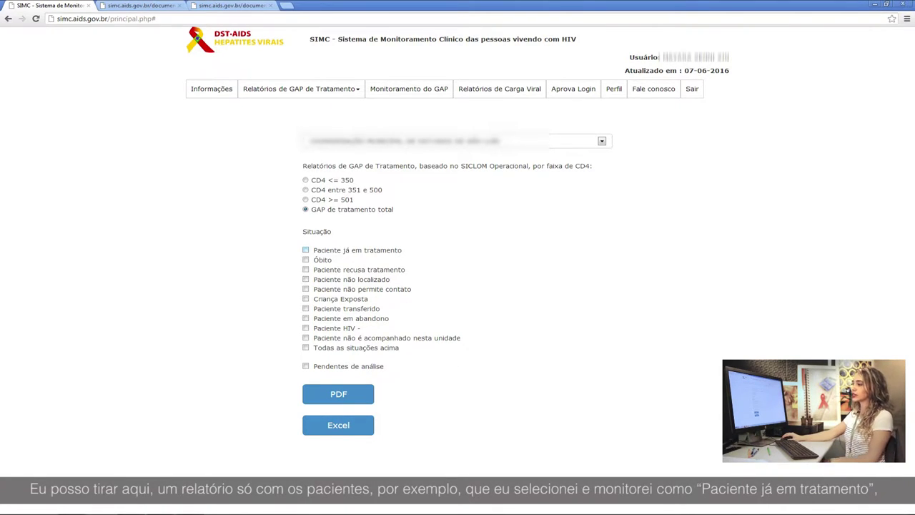
click(305, 260)
click(305, 279)
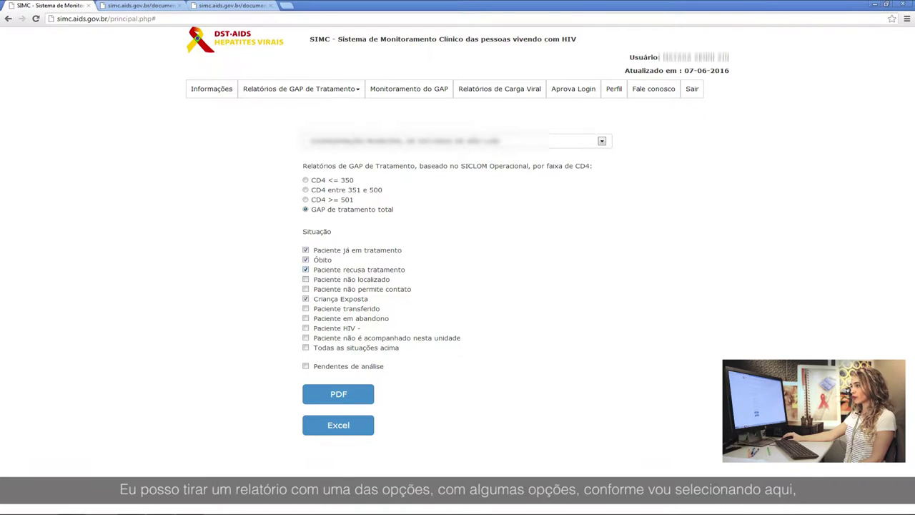
click(305, 260)
click(305, 299)
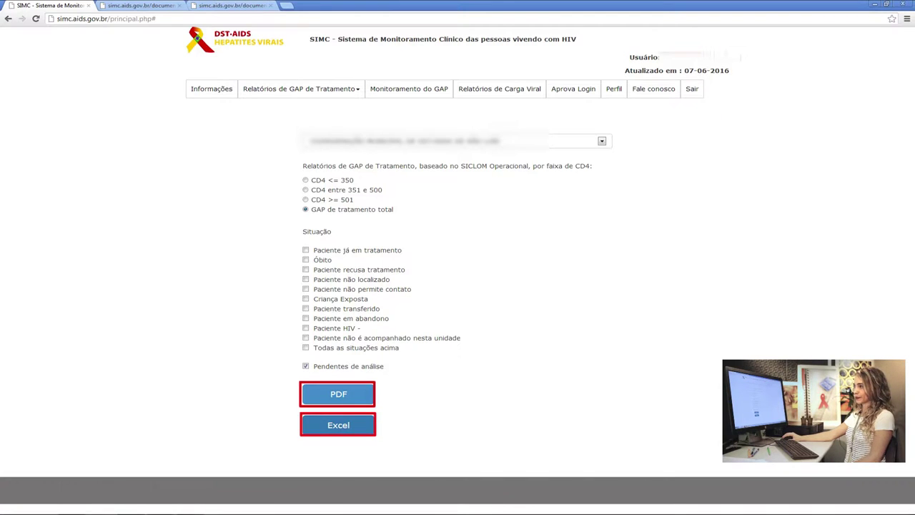
Open the Acompanhamento do Monitoramento por Unidade Solicitante report and select the São Paulo municipal DST/AIDS program as the institution
mouse_move(301, 89)
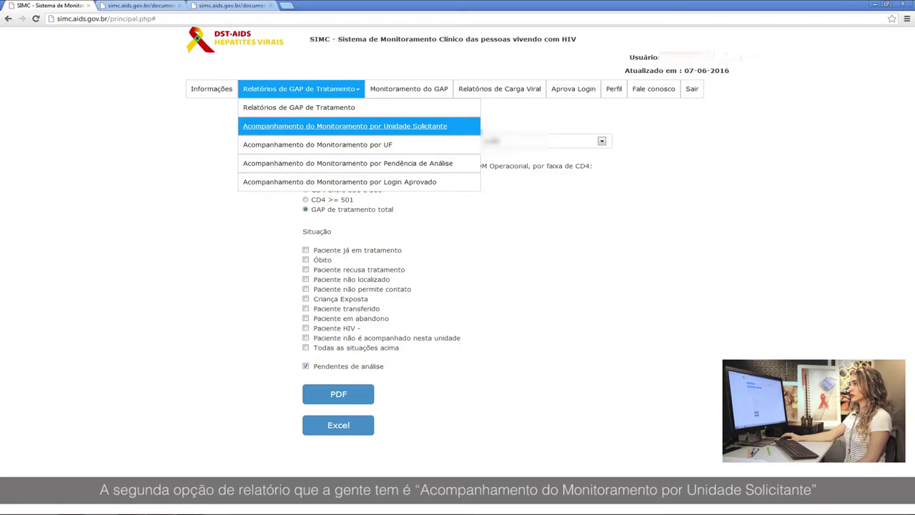
click(344, 125)
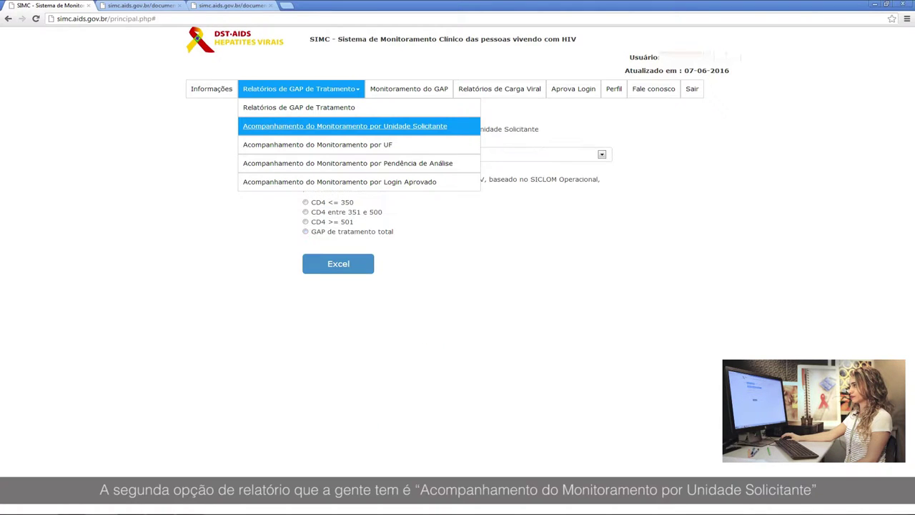
click(602, 154)
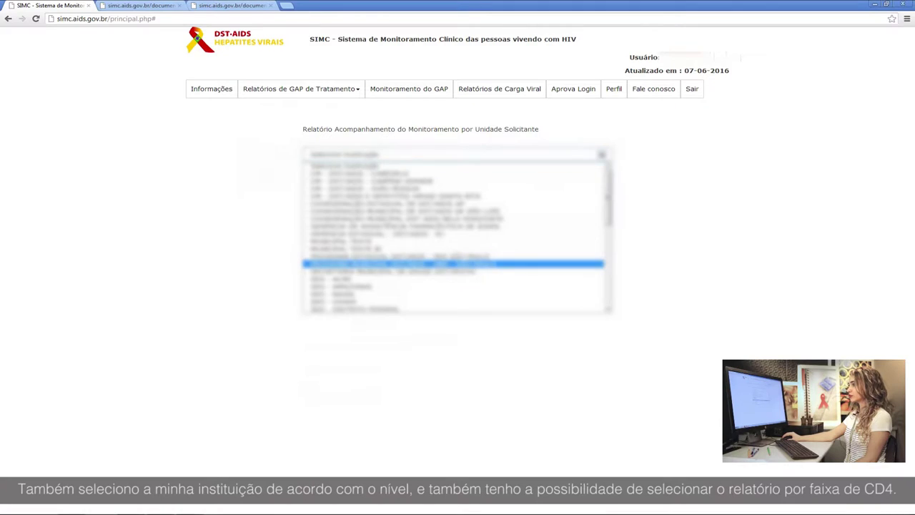
click(403, 264)
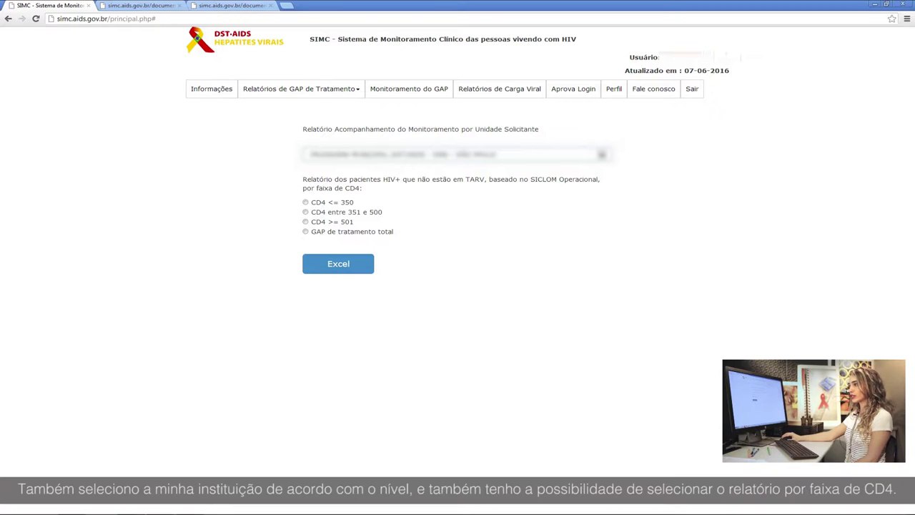
Export the requesting-unit report for GAP de tratamento total to Excel and open the downloaded file, accepting the format mismatch
click(306, 232)
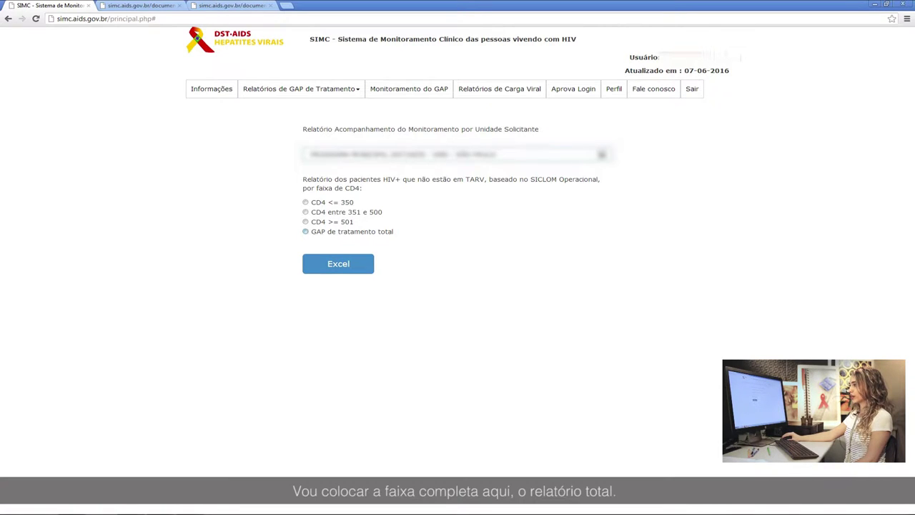
click(338, 263)
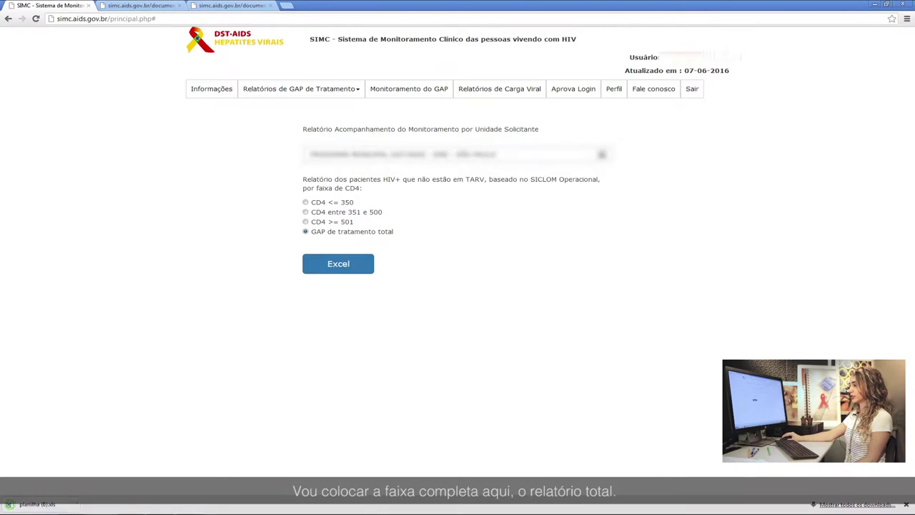
click(36, 504)
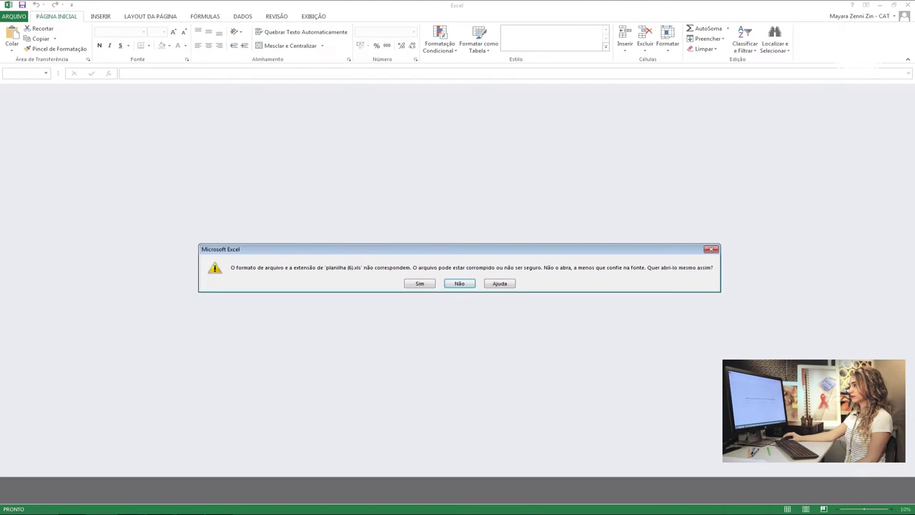
click(419, 283)
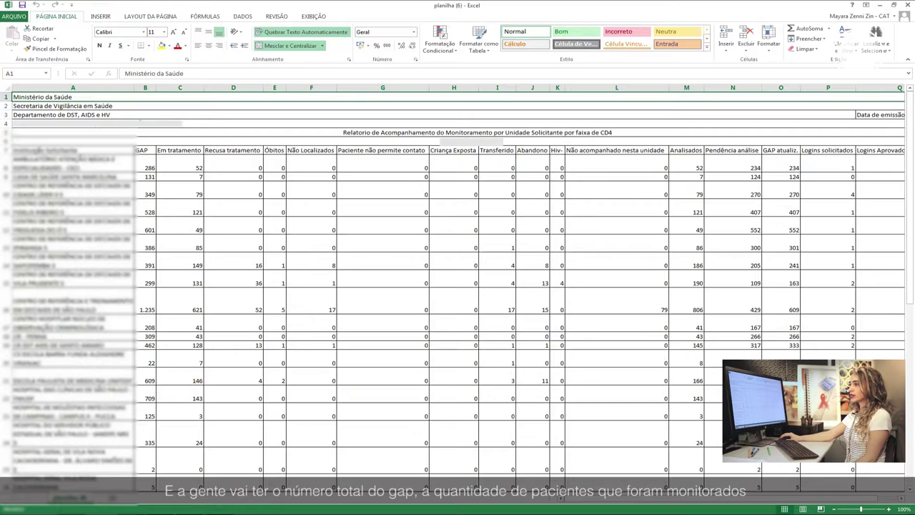
Examine the first unit's figures for each situation, from Em tratamento through Não acompanhado nesta unidade
click(180, 164)
click(233, 165)
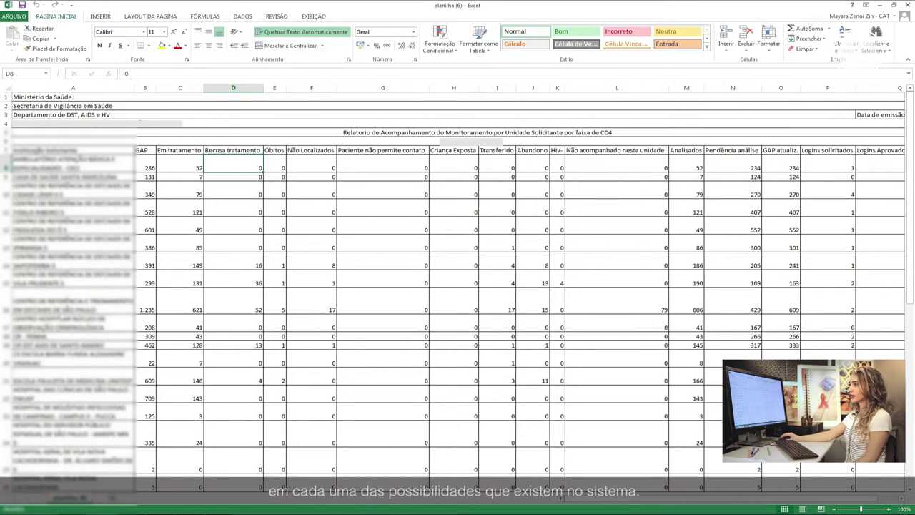
click(275, 165)
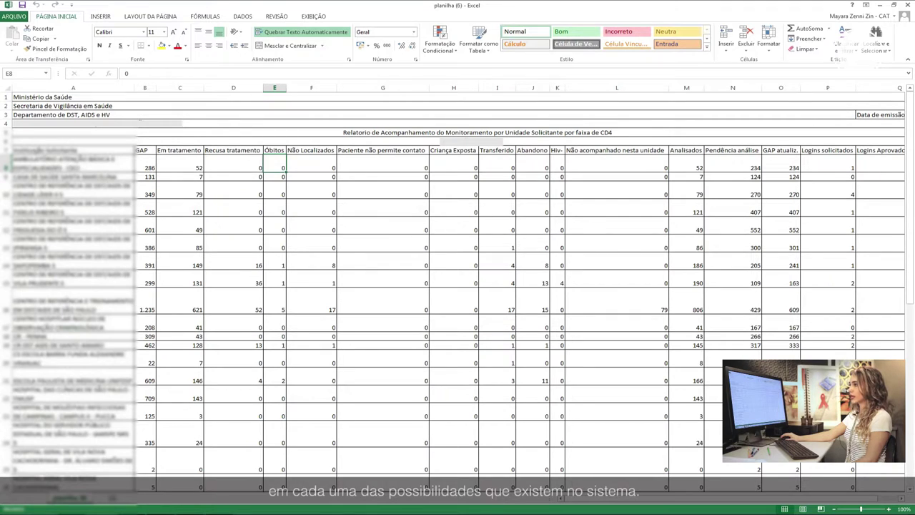
click(179, 164)
click(233, 164)
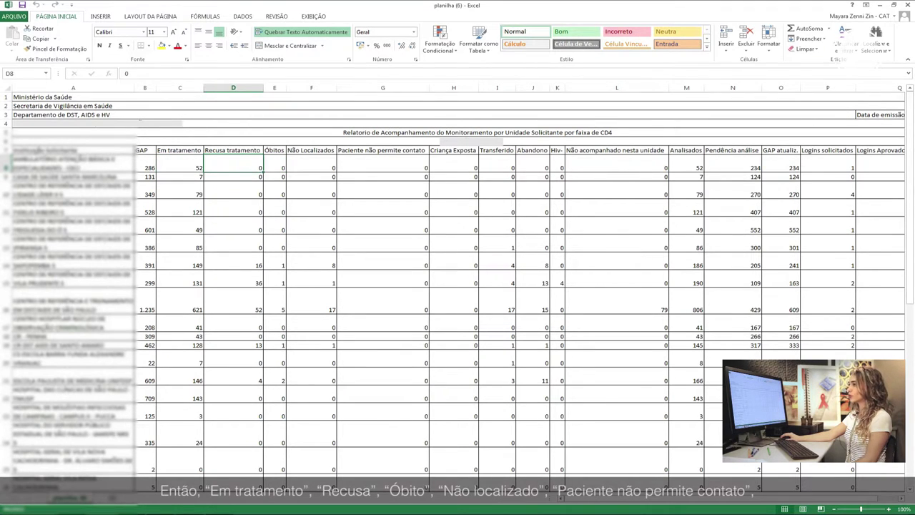
click(274, 164)
click(311, 164)
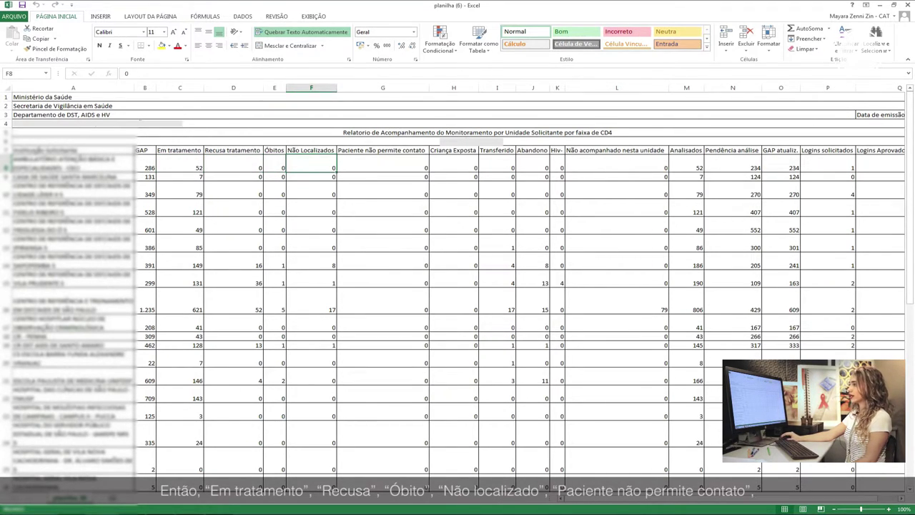
click(383, 164)
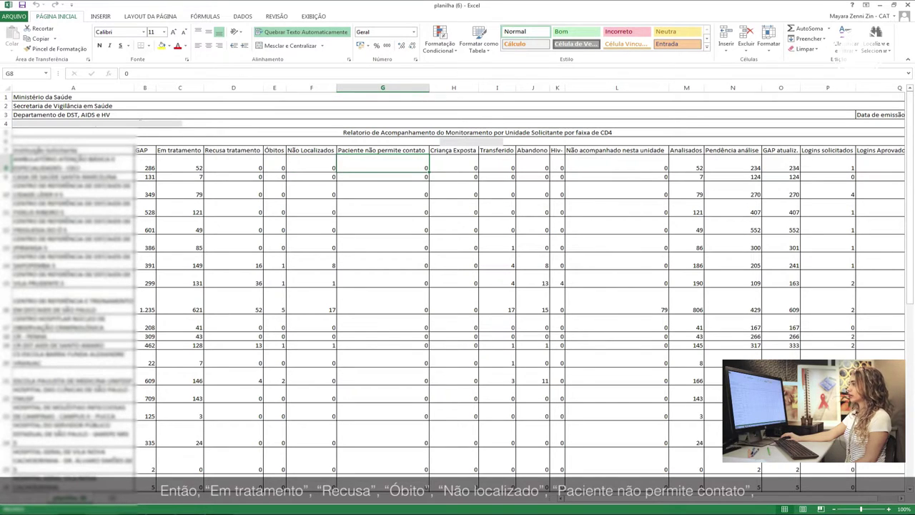
click(453, 165)
click(497, 164)
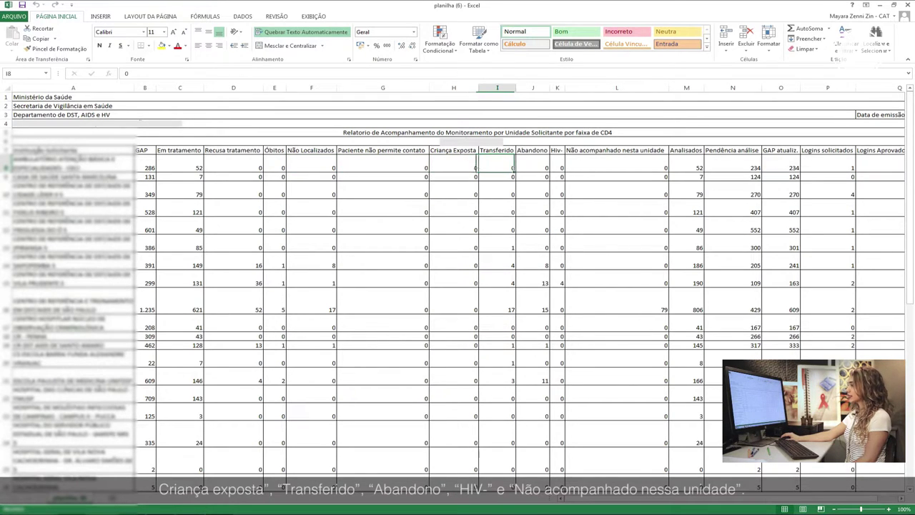
click(532, 164)
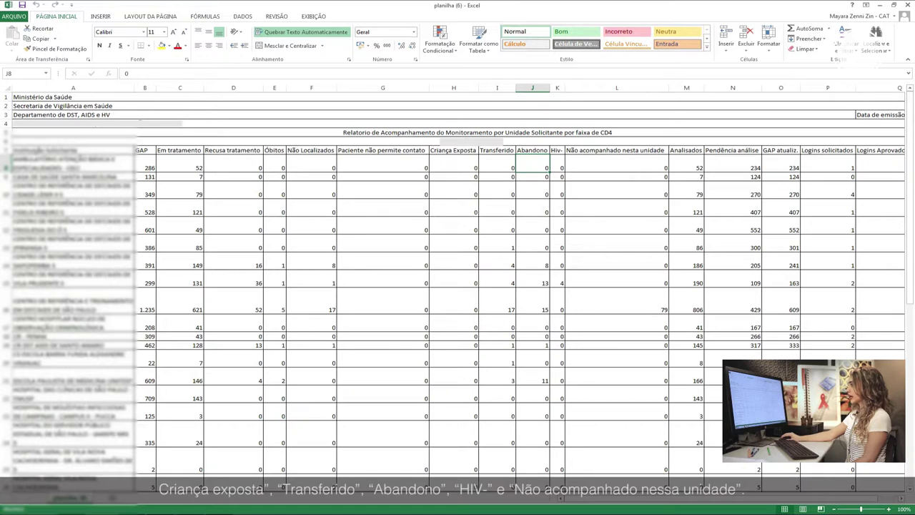
click(558, 164)
click(616, 164)
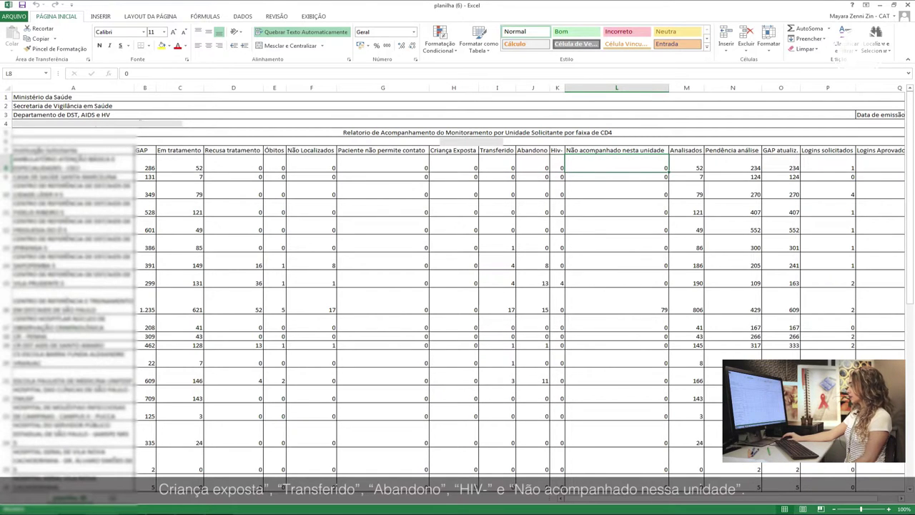
Examine the first unit's Analisados, Pendência análise, GAP atualiz., Logins solicitados and Logins Aprovados figures
click(901, 498)
click(902, 498)
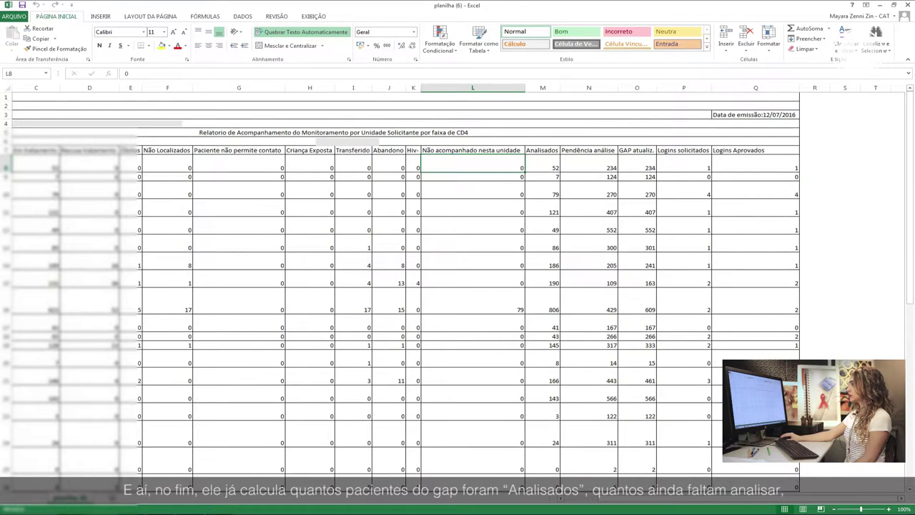
click(543, 164)
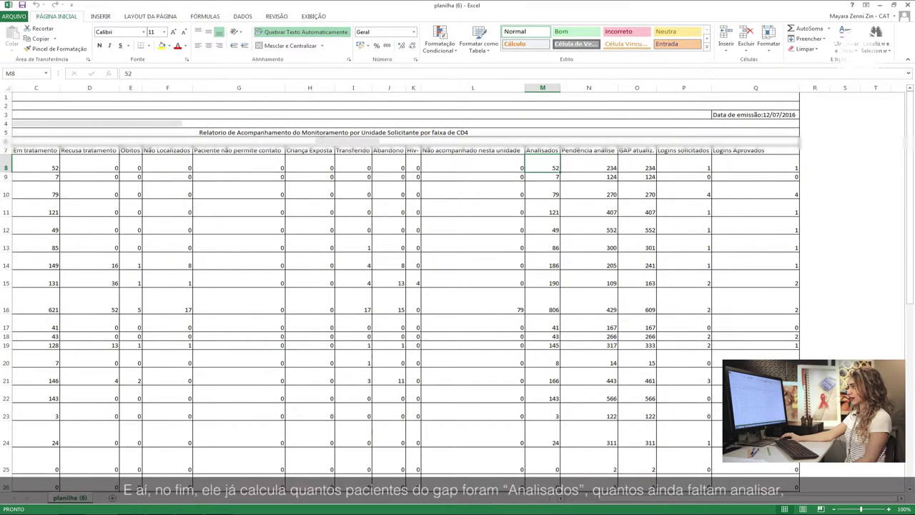
click(589, 165)
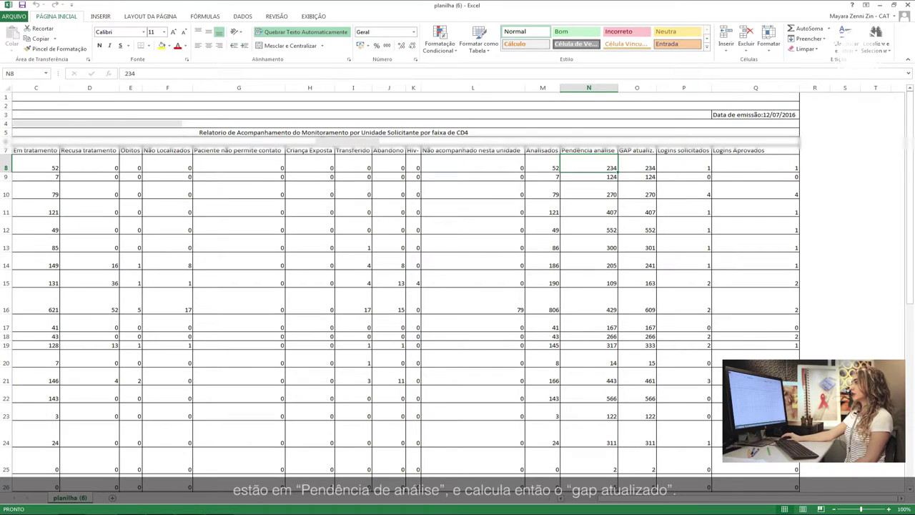
click(636, 165)
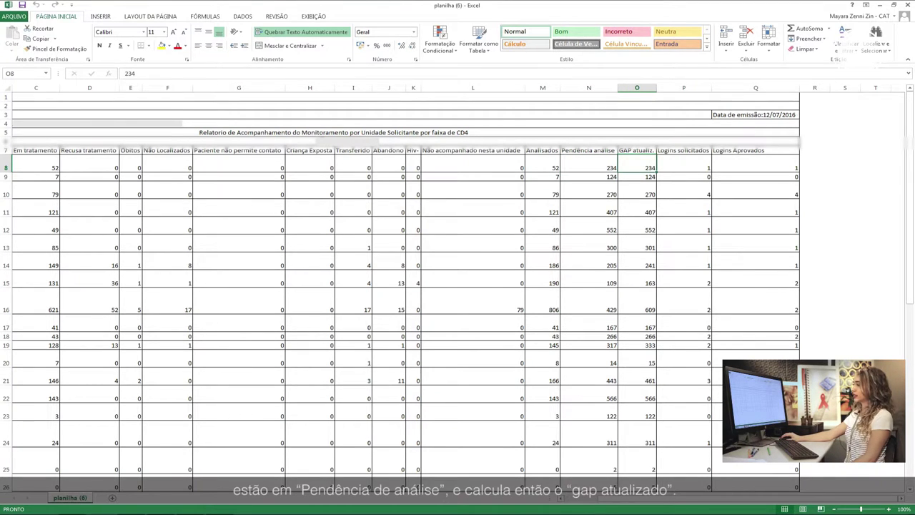
click(684, 164)
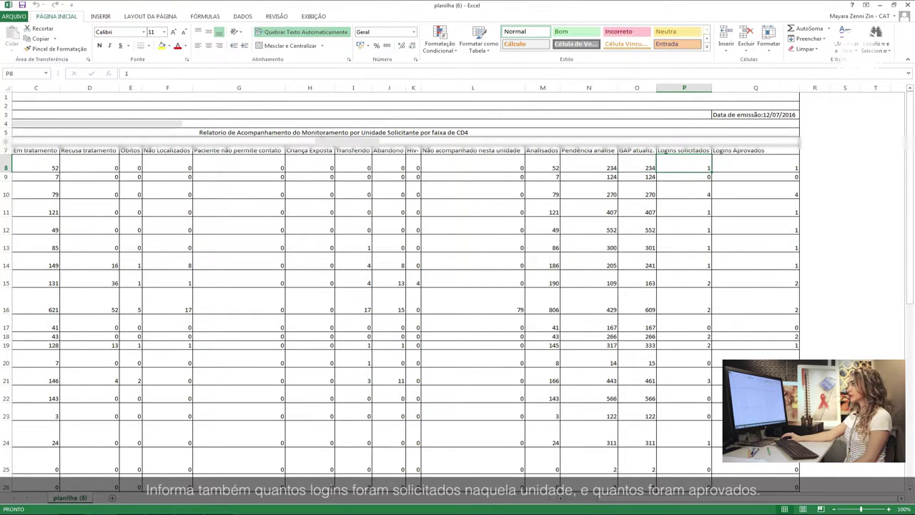
click(756, 165)
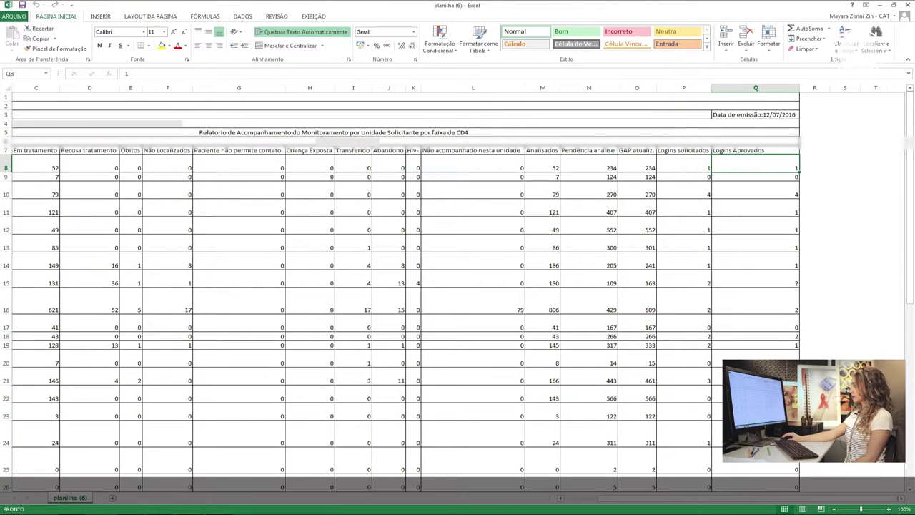
Look through the remaining requesting units' rows for an overview of each unit's situation
scroll(458, 286, down, 3)
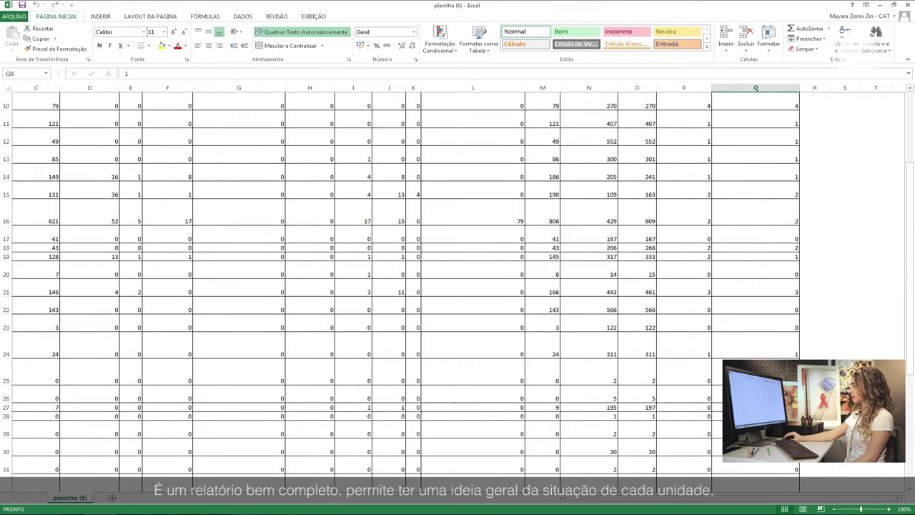
scroll(457, 286, left, 3)
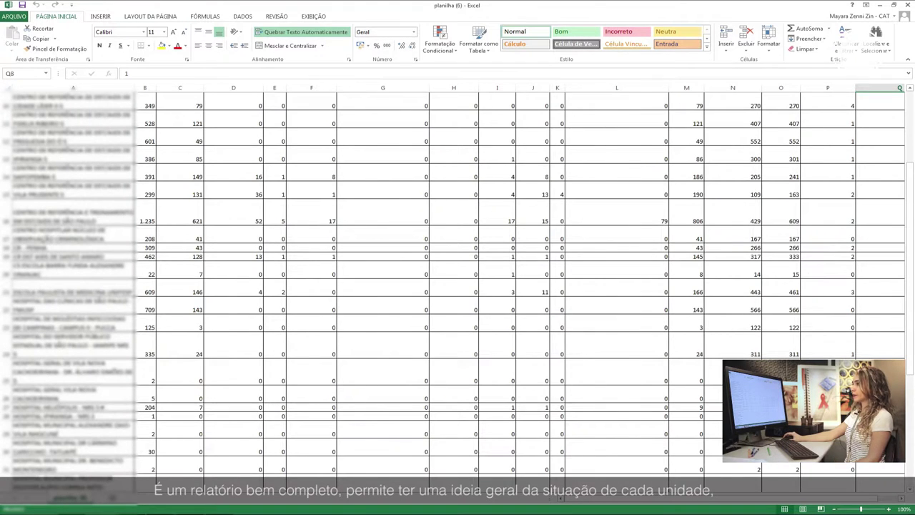
scroll(458, 286, up, 3)
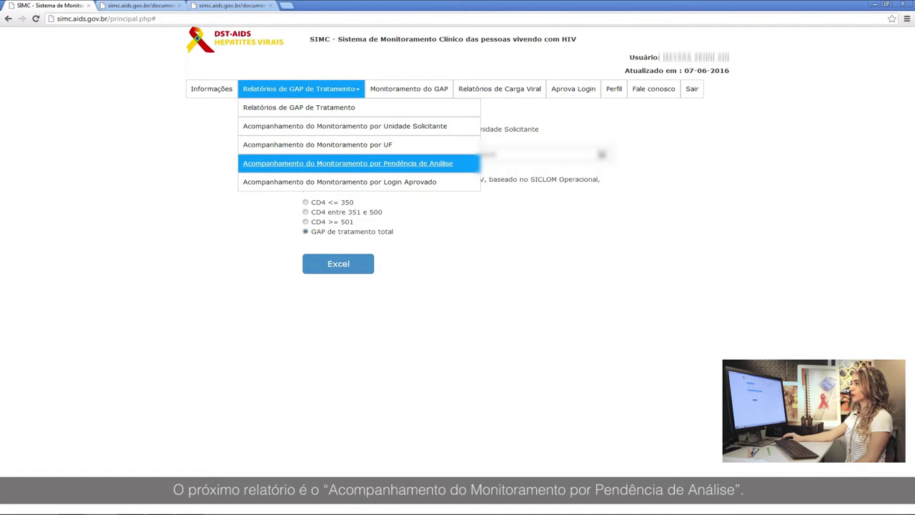
Export the Pendência de Análise report for Coordenação Municipal DST AIDS Belo Horizonte, GAP de tratamento total, to Excel and open the file
click(348, 164)
click(457, 155)
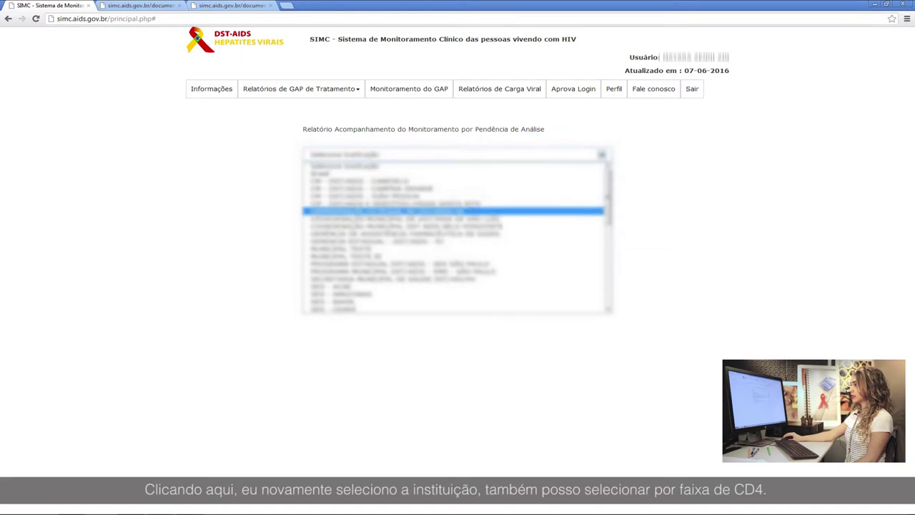
click(385, 227)
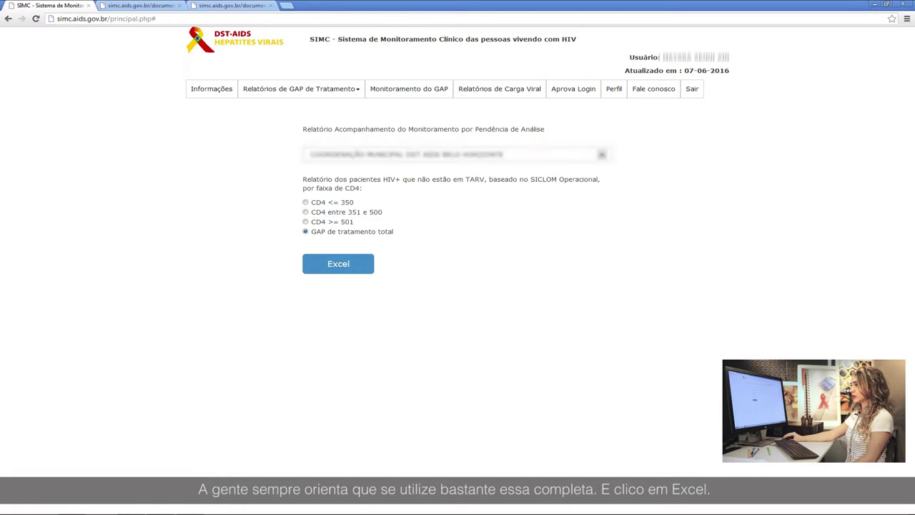
click(338, 264)
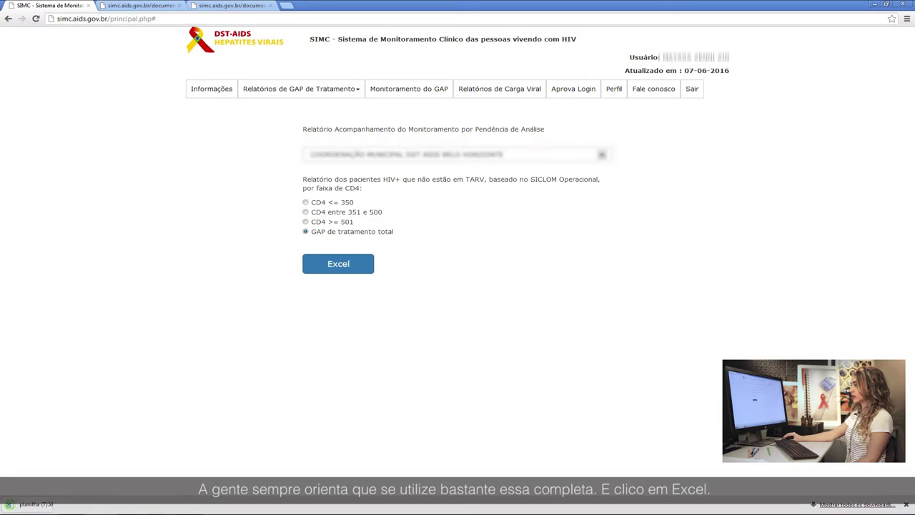
click(37, 504)
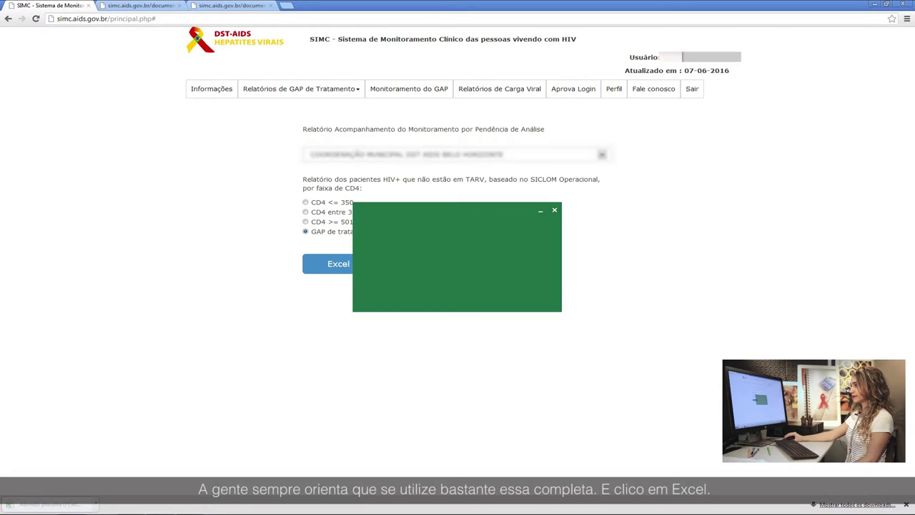
click(420, 283)
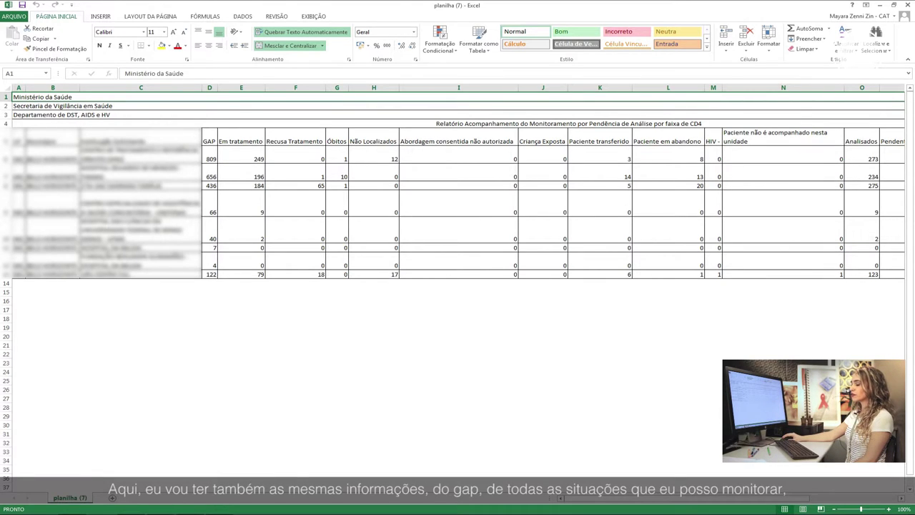
Examine the first unit's GAP, Analisados, Pendente análise, GAP atualizado, Logins solicitados and Logins Aprovados figures
click(241, 155)
click(210, 156)
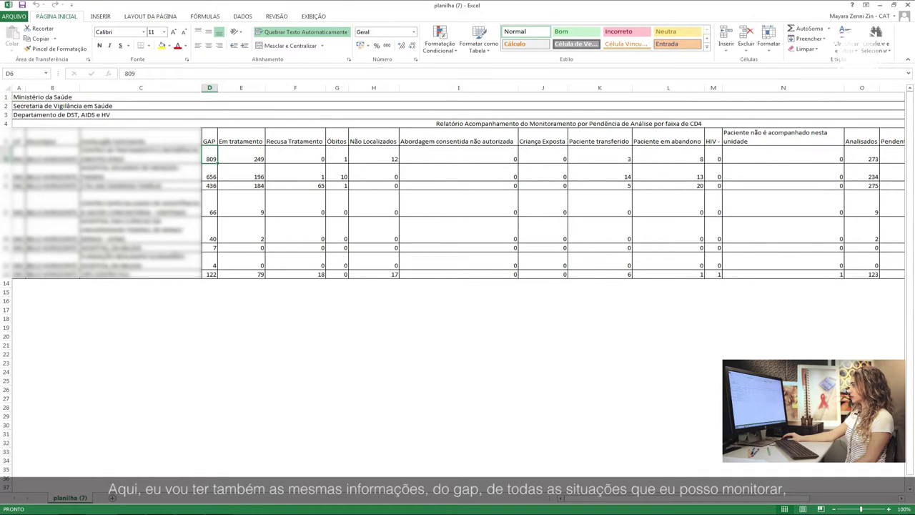
click(861, 156)
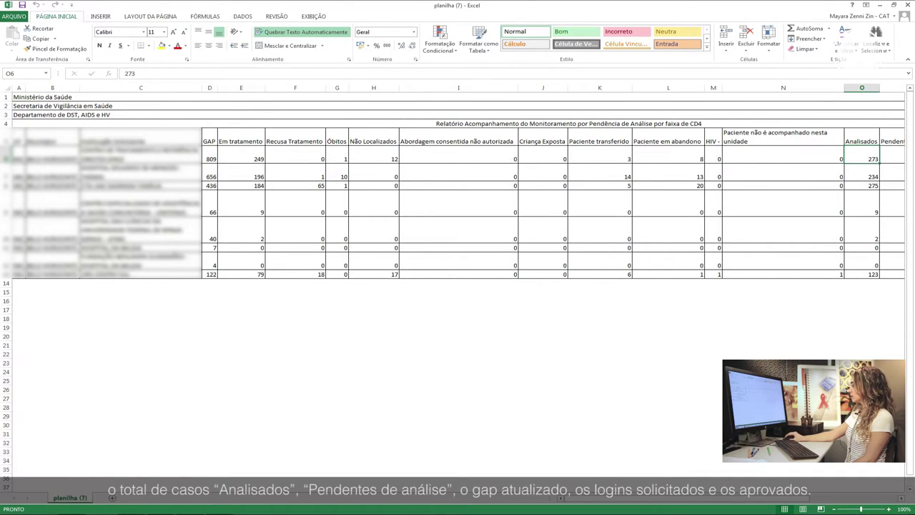
click(900, 498)
scroll(458, 185, right, 1)
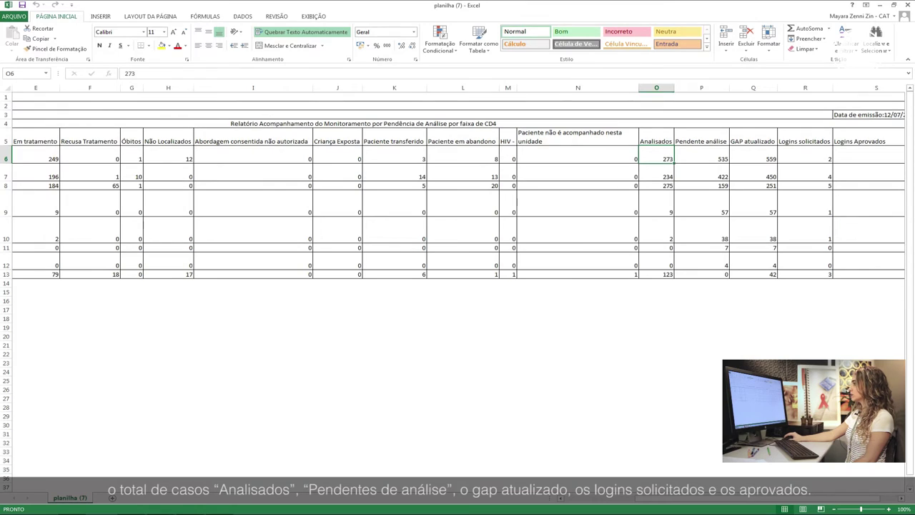
click(701, 155)
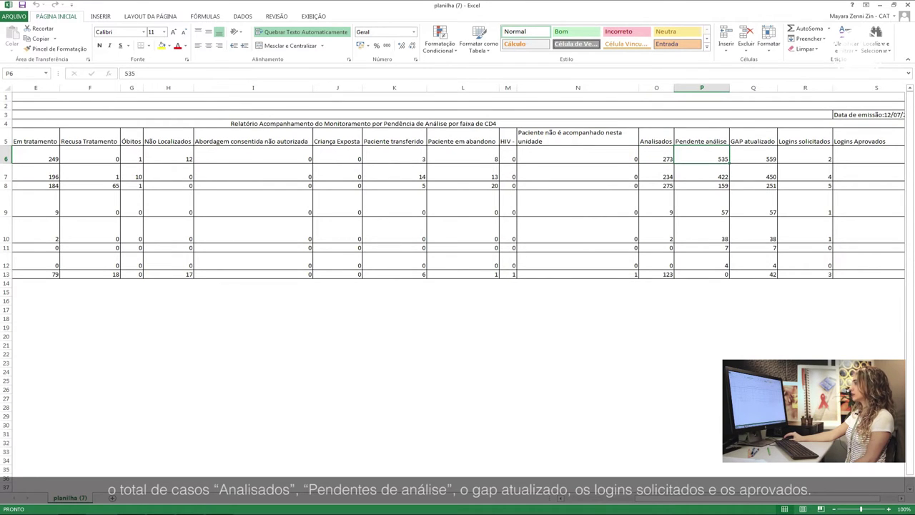
click(753, 155)
click(804, 155)
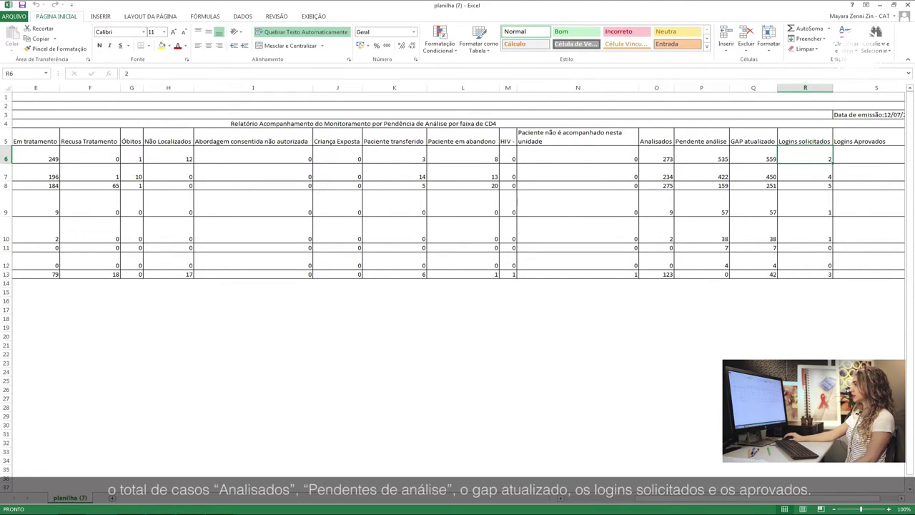
click(868, 155)
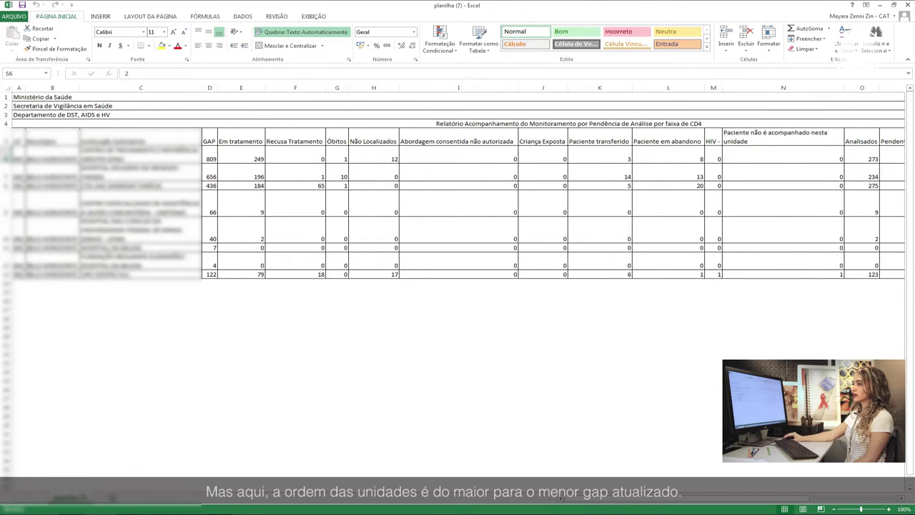
Compare the order of the requesting institutions with their GAP atualizado values, and close the workbook
drag(141, 151, 141, 274)
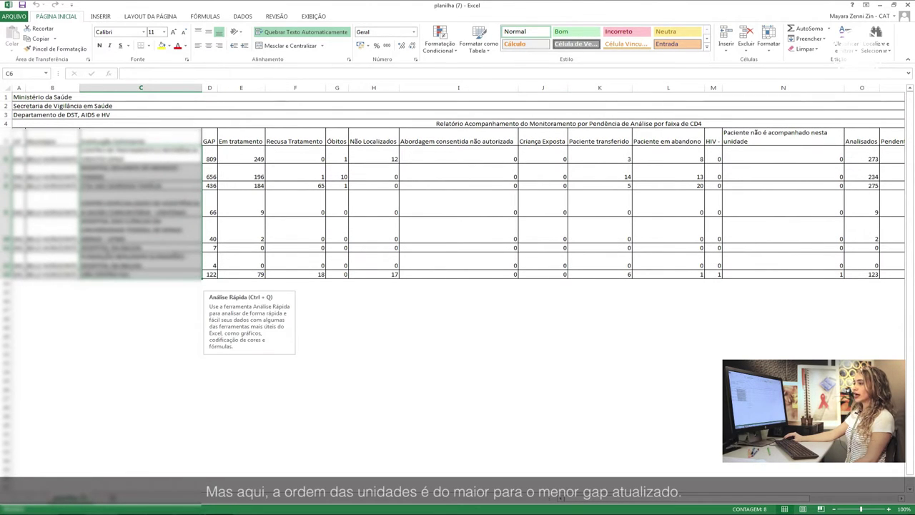
click(141, 155)
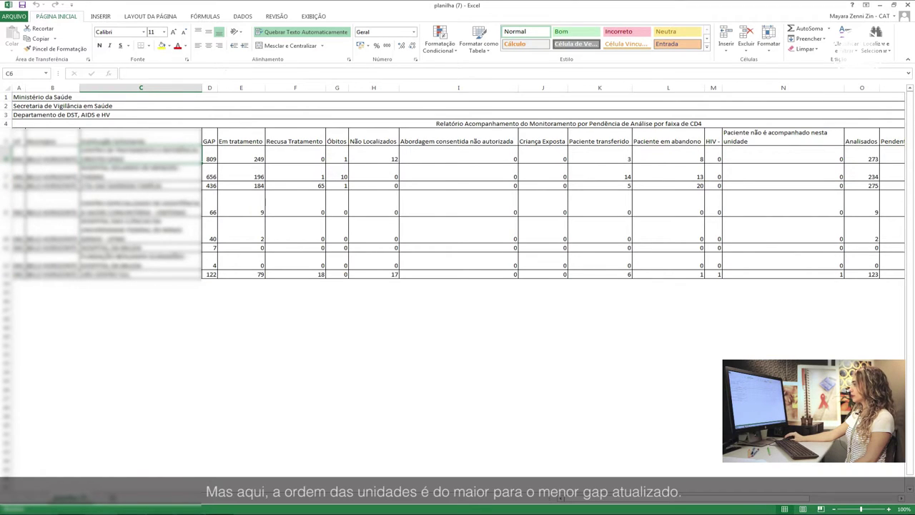
scroll(457, 207, right, 3)
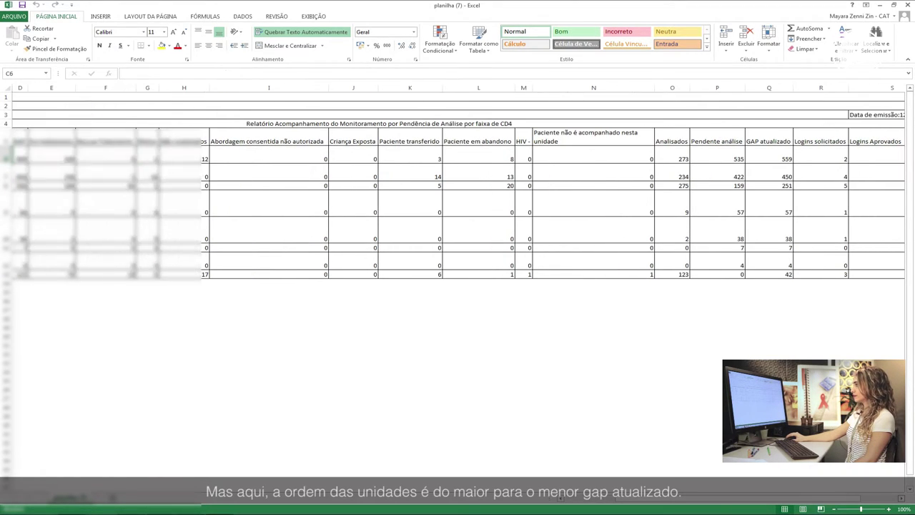
click(769, 155)
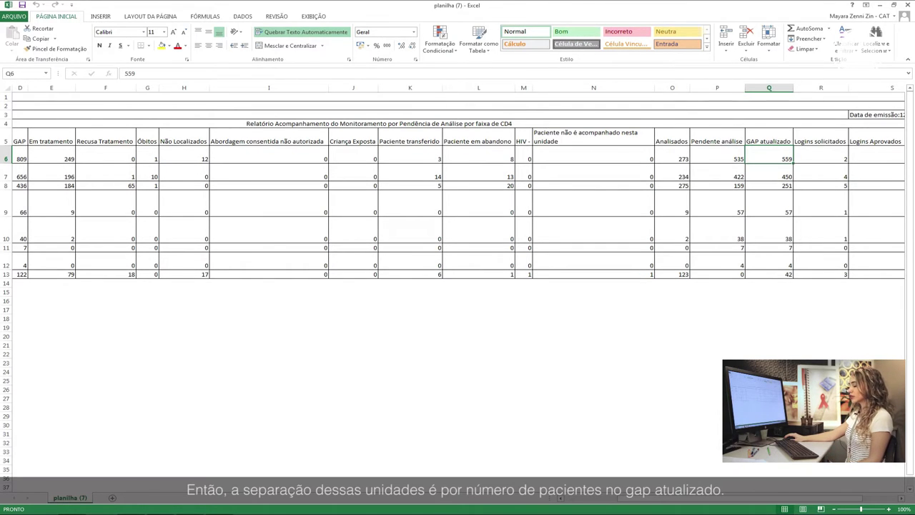
drag(766, 498, 693, 499)
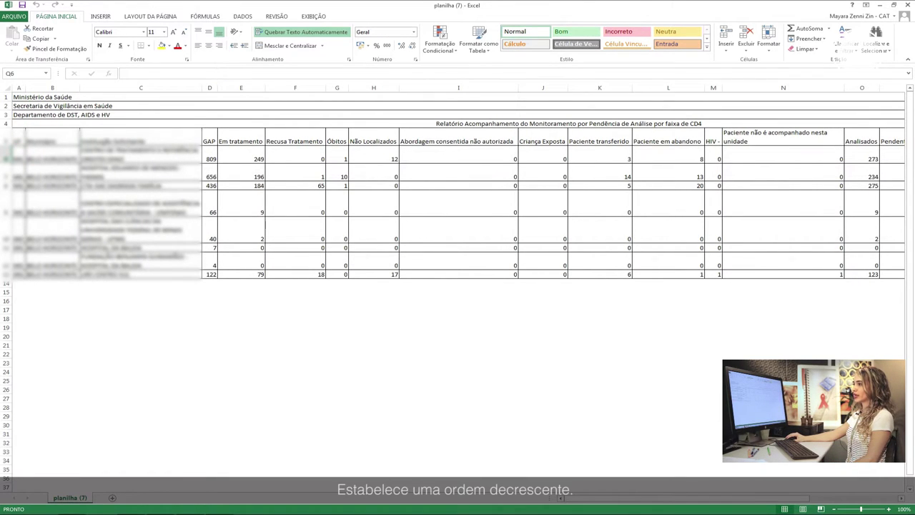
click(140, 155)
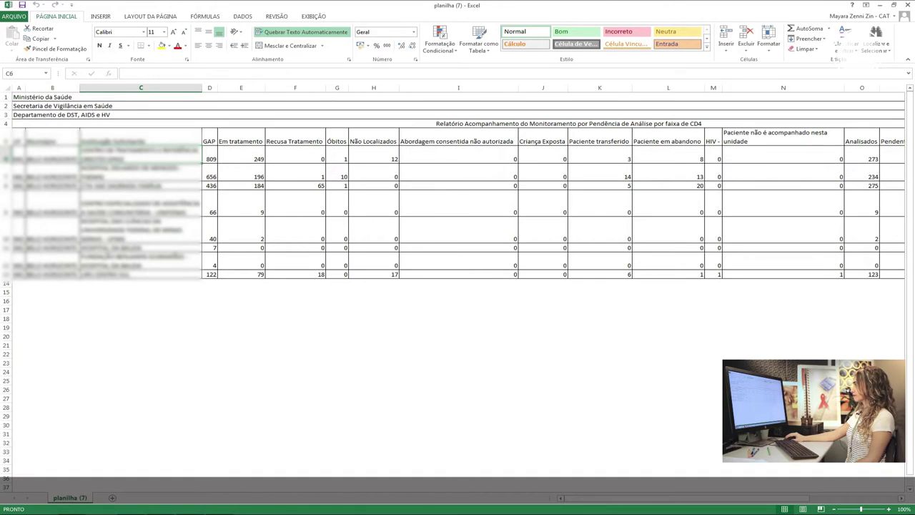
click(908, 5)
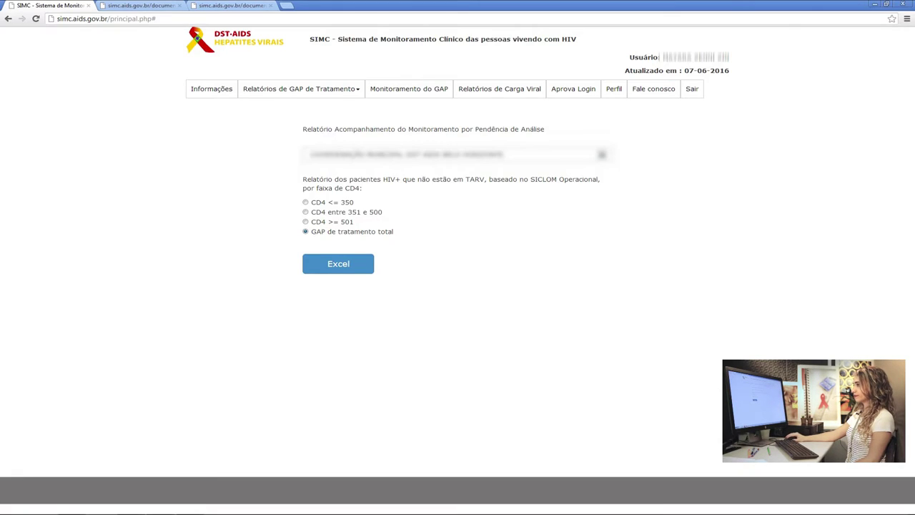
Export the Acompanhamento do Monitoramento por Login Aprovado report for Coordenação Municipal DST AIDS Belo Horizonte to Excel and open the file
mouse_move(300, 89)
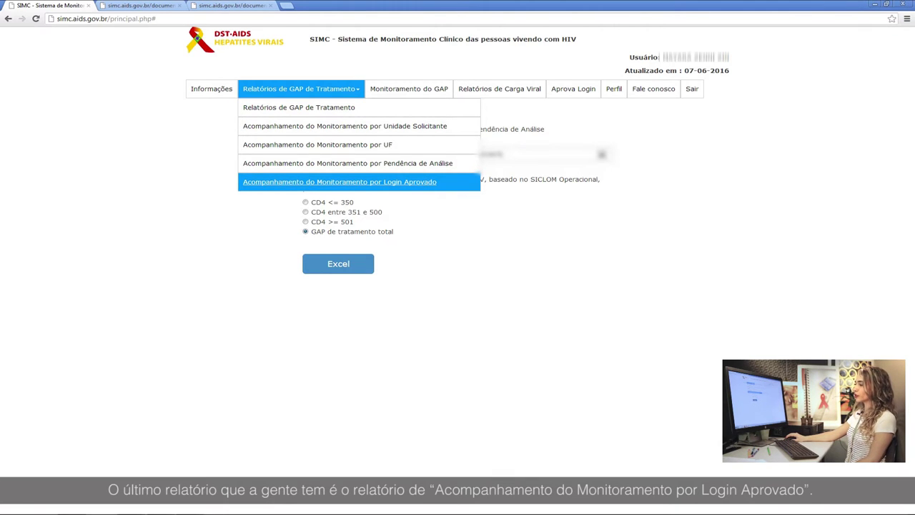
click(339, 182)
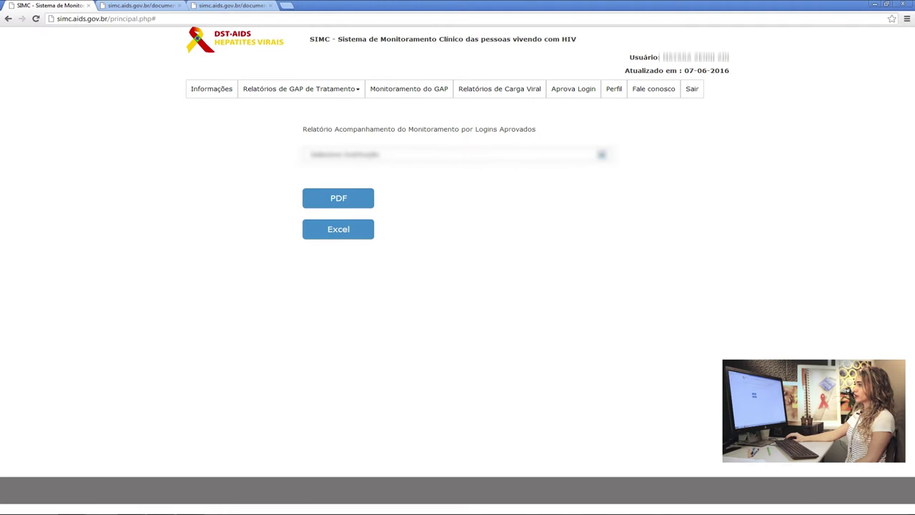
click(453, 154)
click(404, 219)
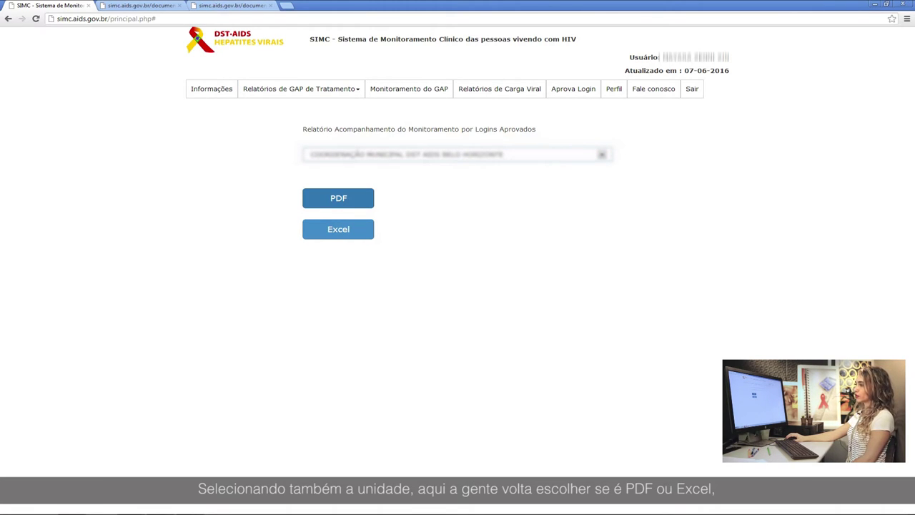
click(338, 228)
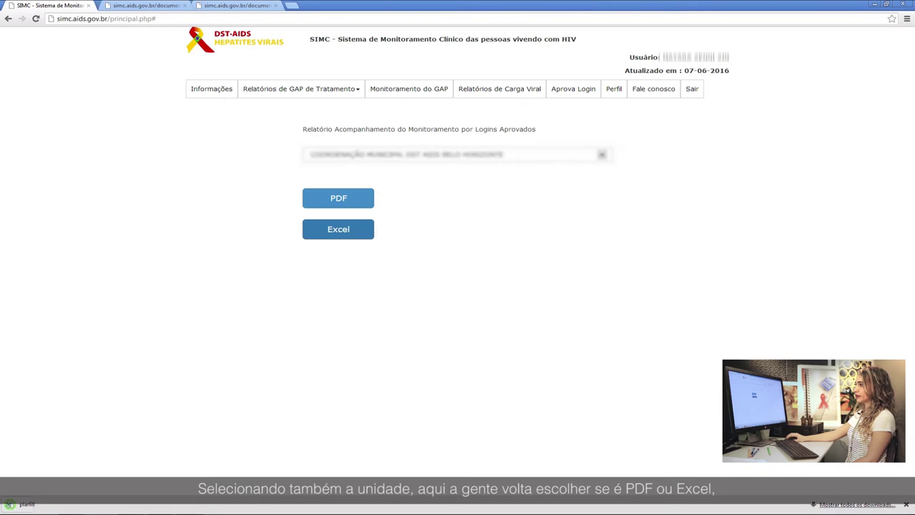
click(37, 503)
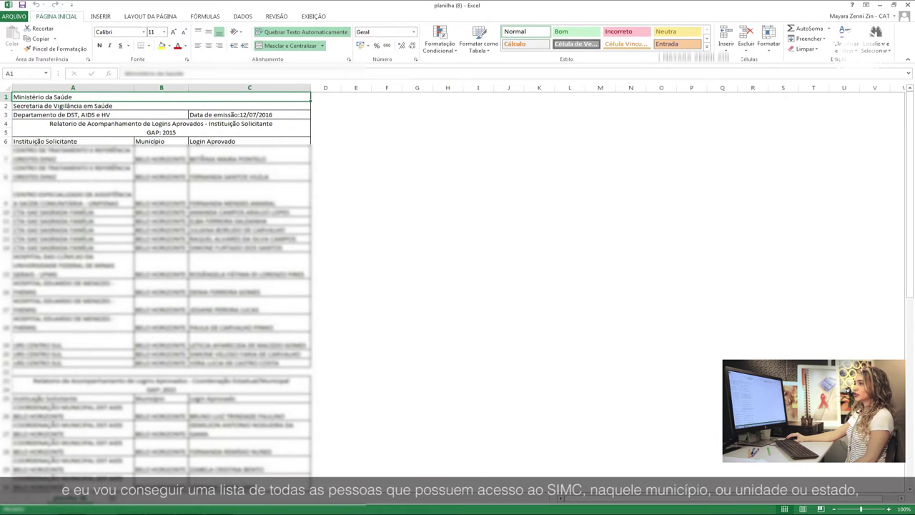
Examine the approved logins with their requesting institution and municipality in the Logins Aprovados list
click(249, 195)
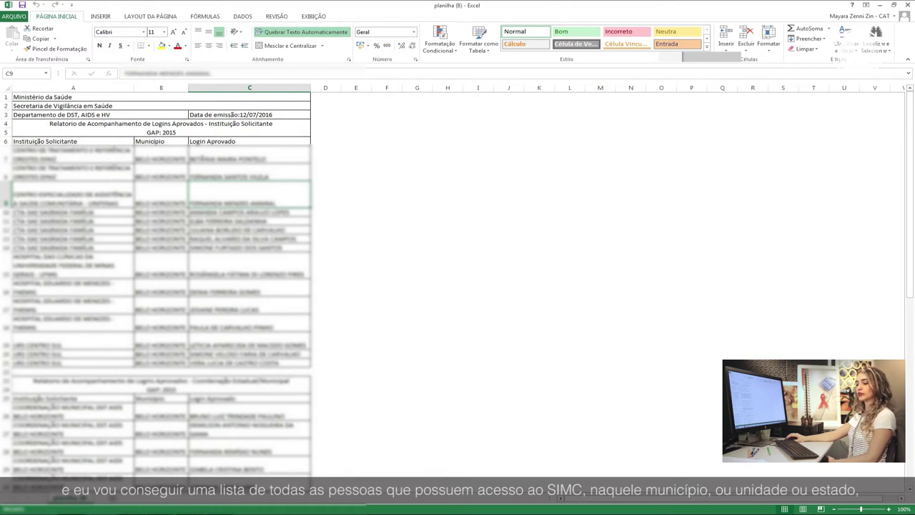
click(161, 221)
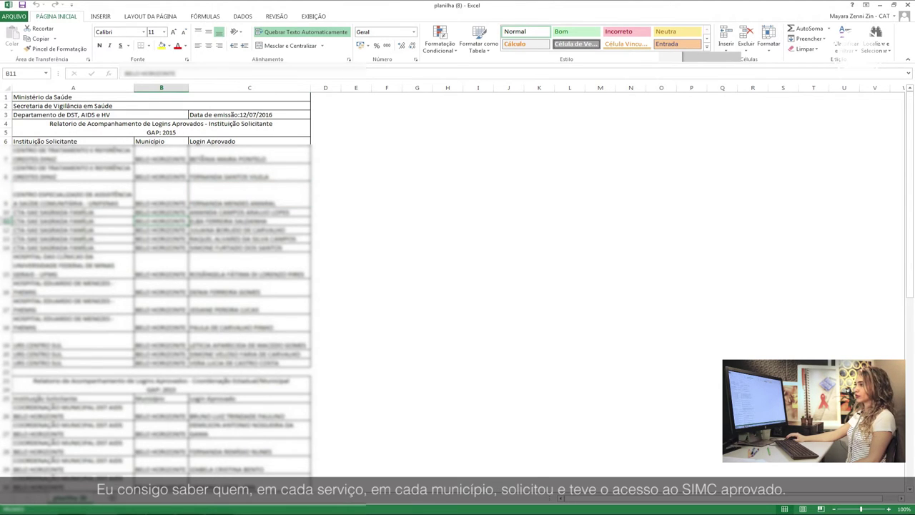
click(249, 155)
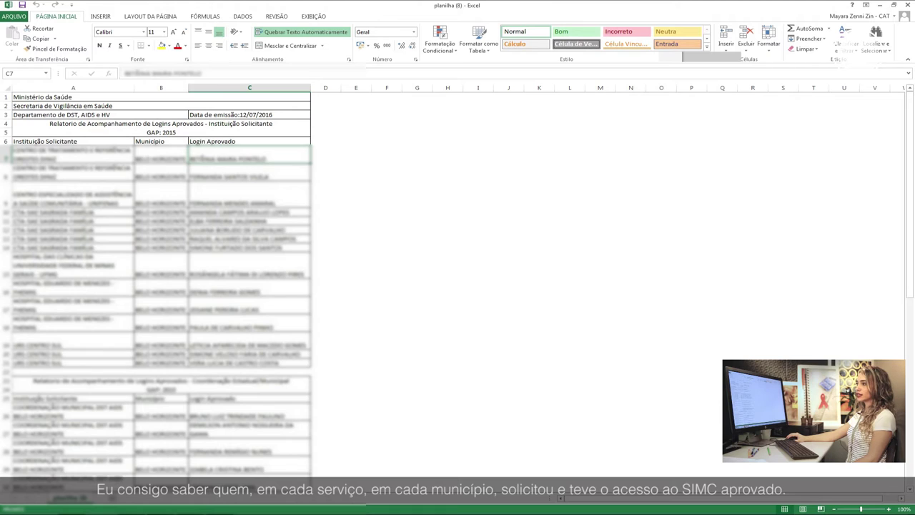
click(73, 155)
click(160, 155)
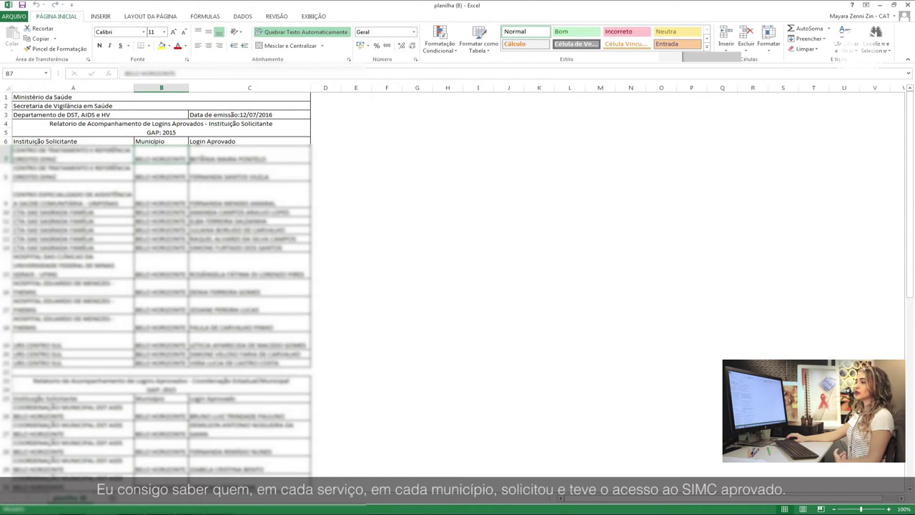